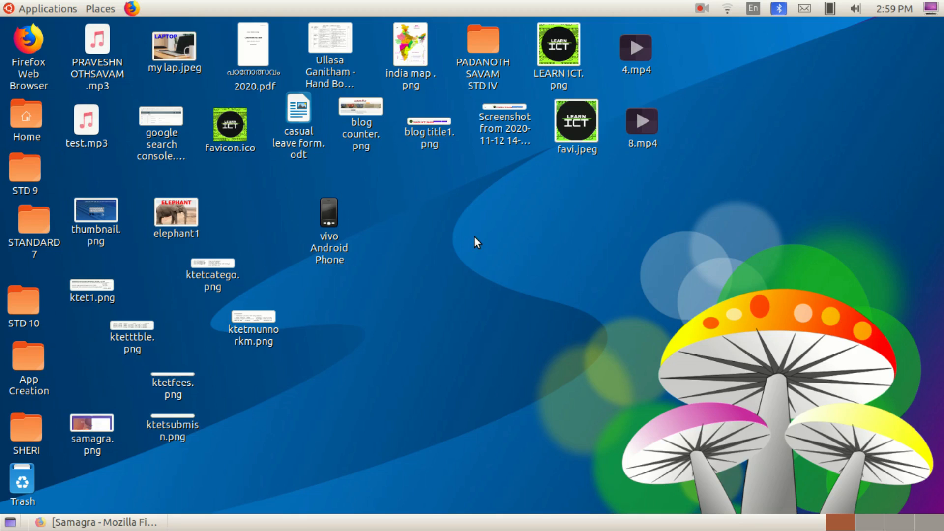
# - Launch the Firefox browser and bring up the Samagra home page at samagra.kite.kerala.gov.in
pyautogui.click(51, 11)
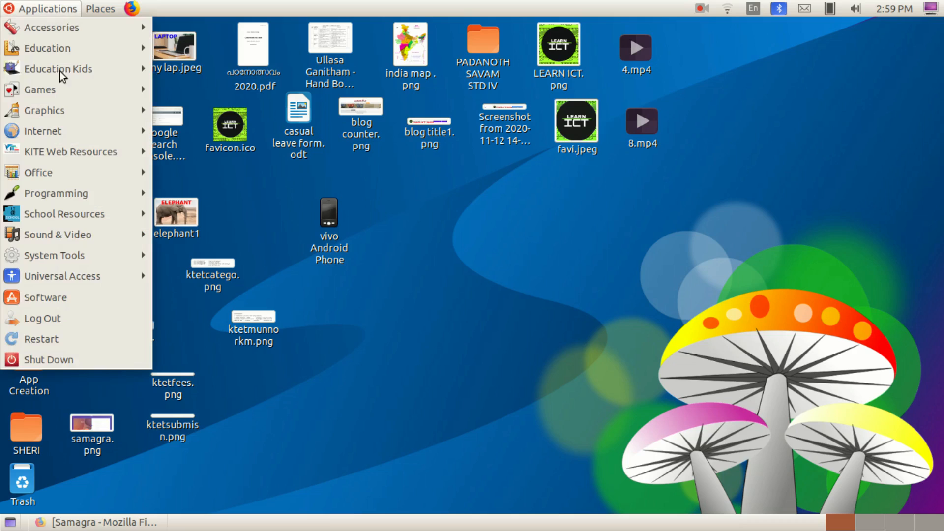
pyautogui.moveTo(128, 148)
pyautogui.click(219, 179)
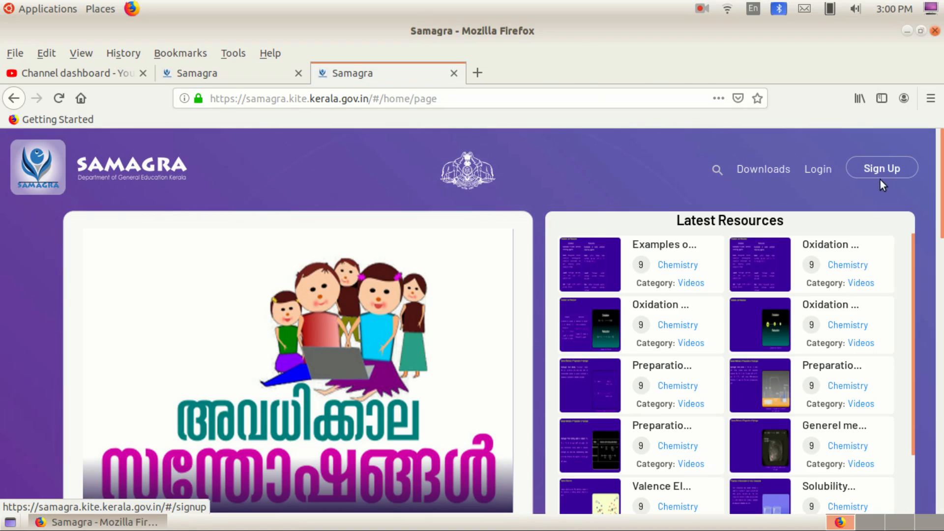
# - Log in to Samagra by entering the account username and password
pyautogui.click(817, 172)
pyautogui.click(422, 289)
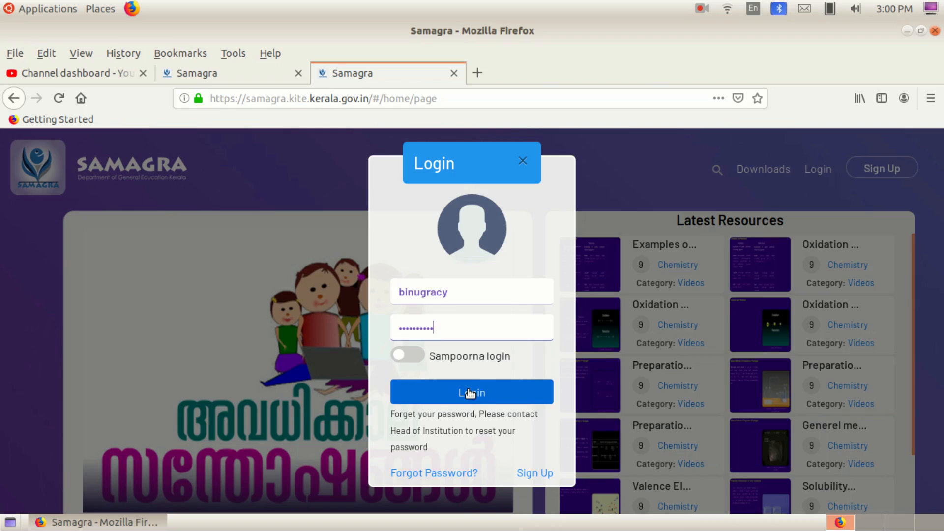
pyautogui.click(469, 394)
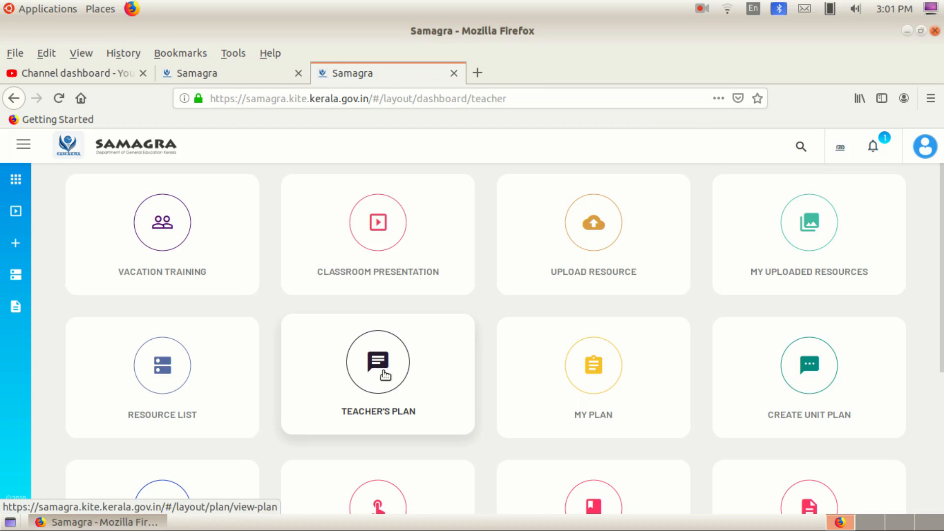
# - Open the Teacher's Plan for Malayalam medium, standard 7, subject Malayalam, chapter 1-ഓർമ്മയുടെ ജാലകം
pyautogui.click(377, 365)
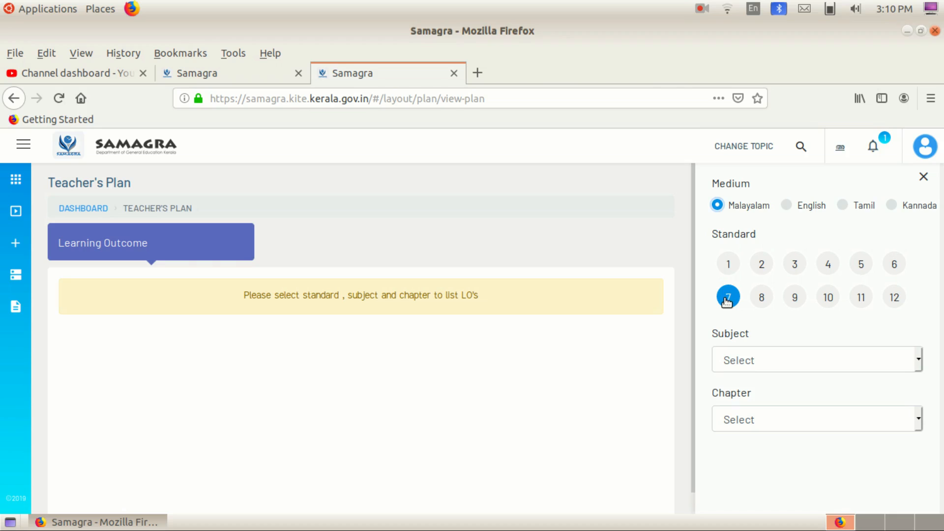
pyautogui.click(759, 355)
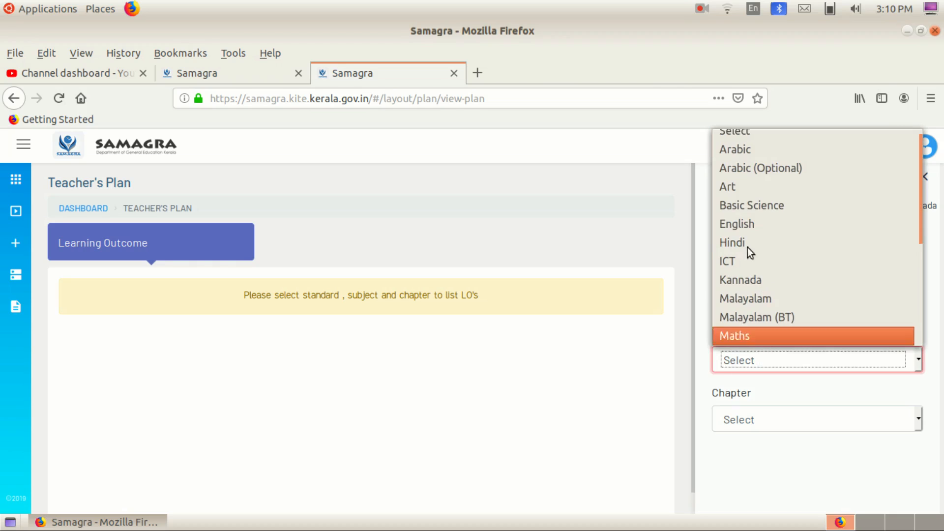
pyautogui.click(757, 298)
pyautogui.click(751, 417)
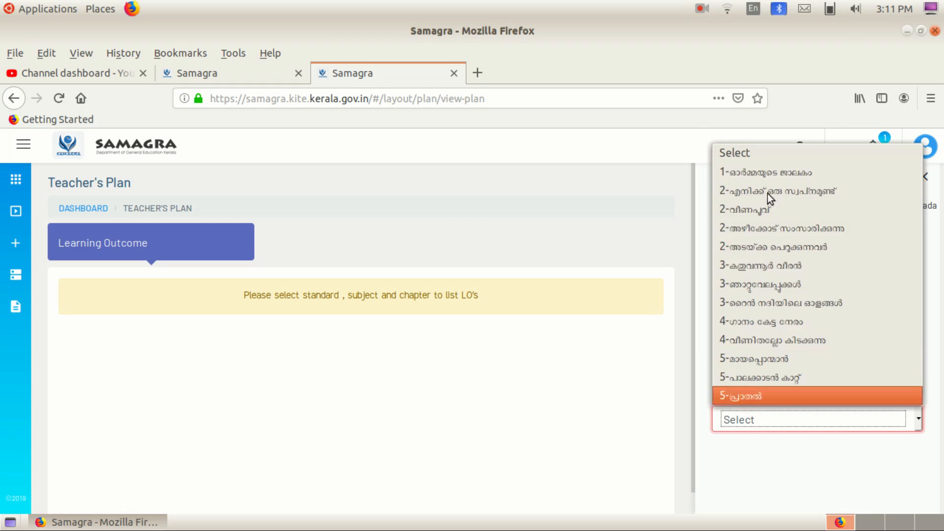
pyautogui.click(742, 172)
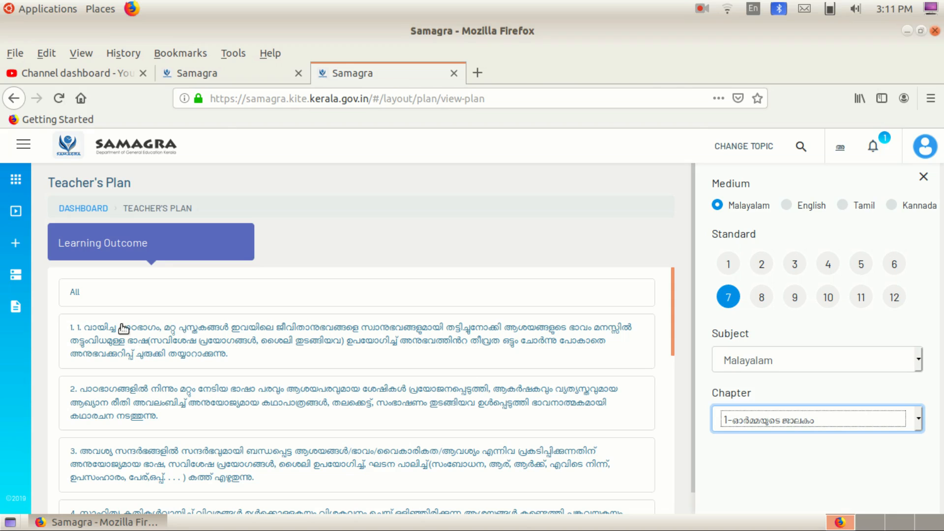
# - Open the unit plan for the first learning outcome of the chapter
pyautogui.scroll(-2, 162, 349)
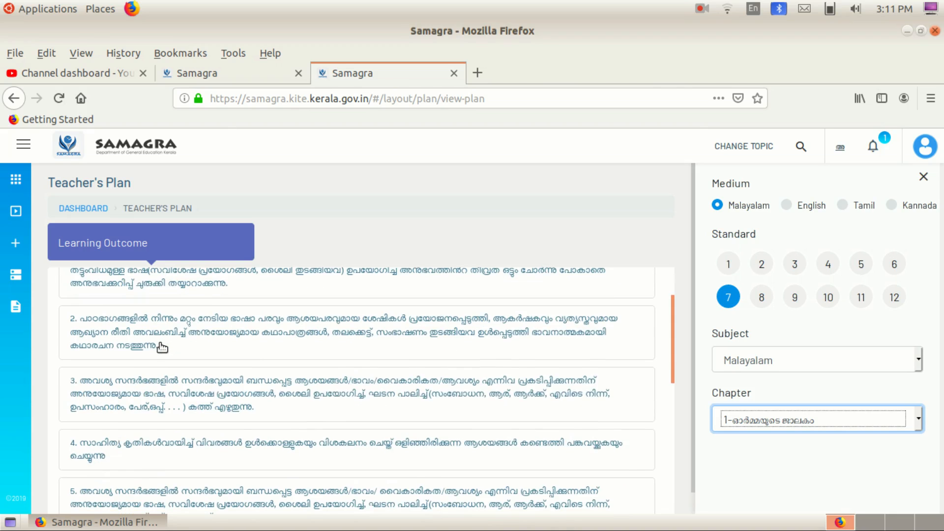
pyautogui.scroll(-5, 162, 348)
pyautogui.scroll(5, 150, 365)
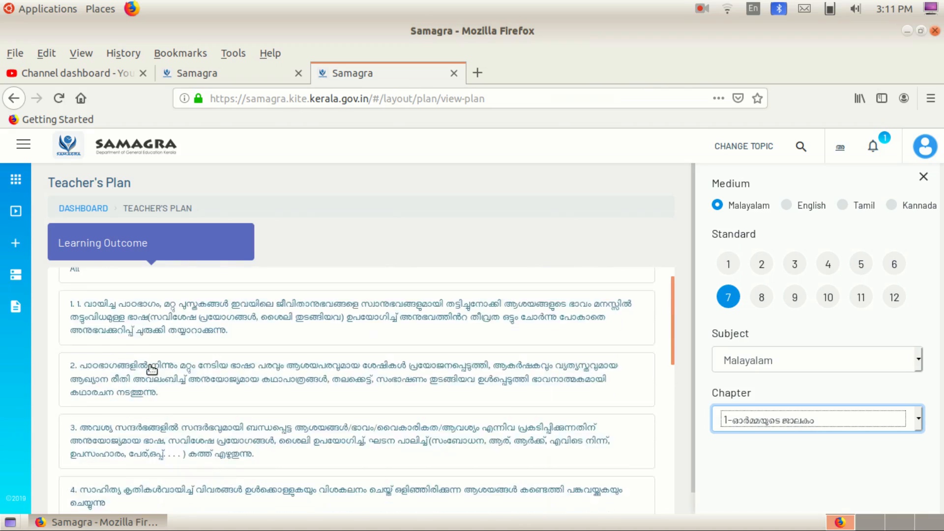
pyautogui.scroll(2, 151, 369)
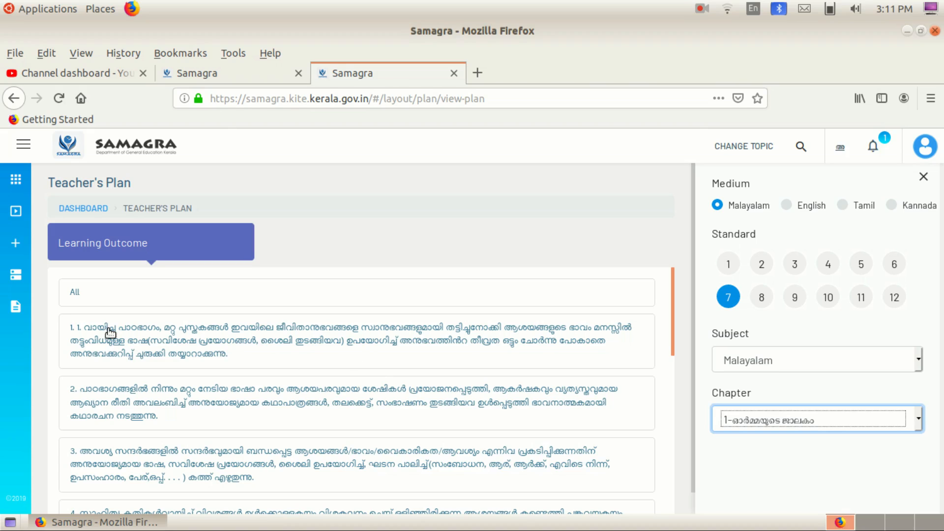
pyautogui.click(188, 346)
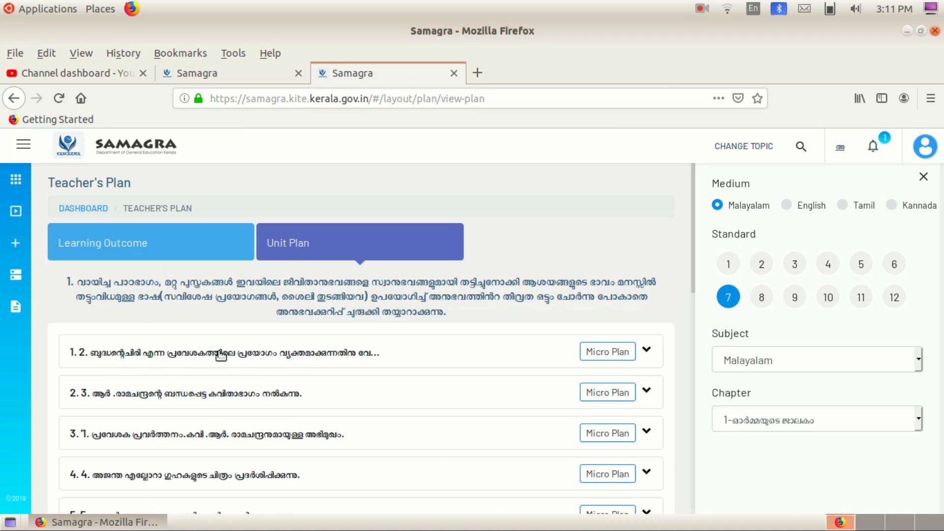
# - Look through the unit plan activities and expand the second one in the list
pyautogui.scroll(-5, 217, 400)
pyautogui.scroll(4, 212, 411)
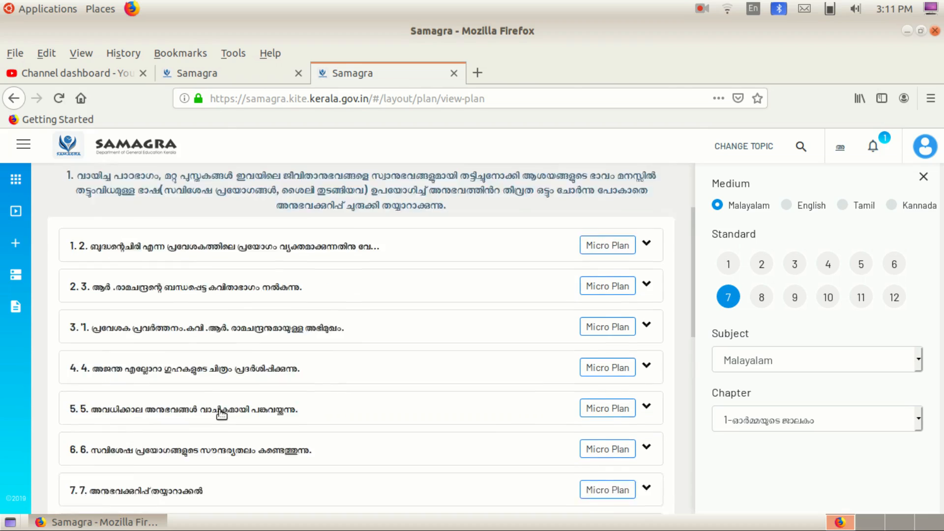
pyautogui.scroll(2, 240, 450)
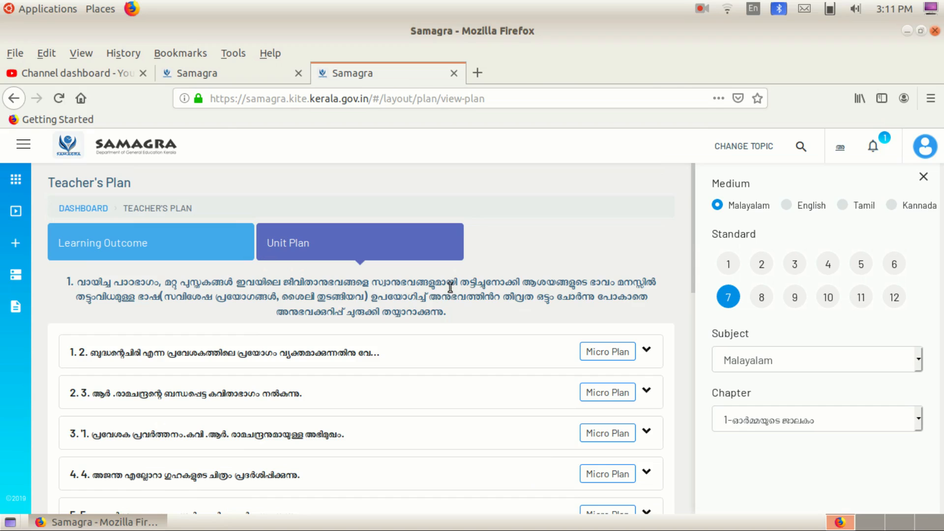
pyautogui.scroll(-3, 301, 364)
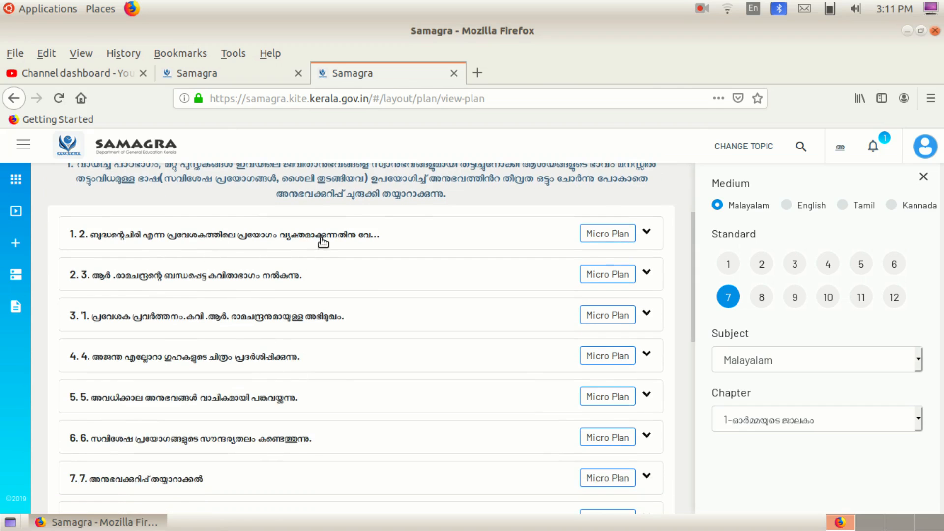
pyautogui.scroll(3, 313, 405)
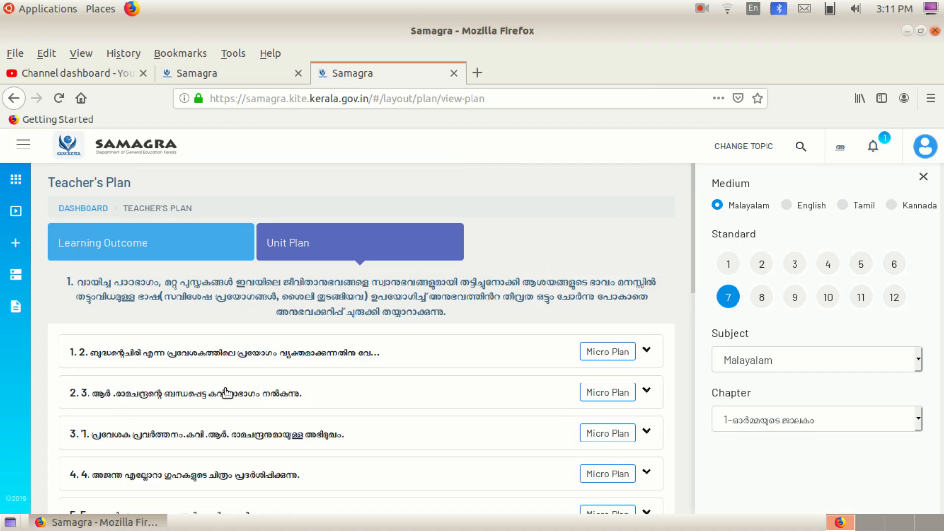
pyautogui.scroll(-1, 226, 391)
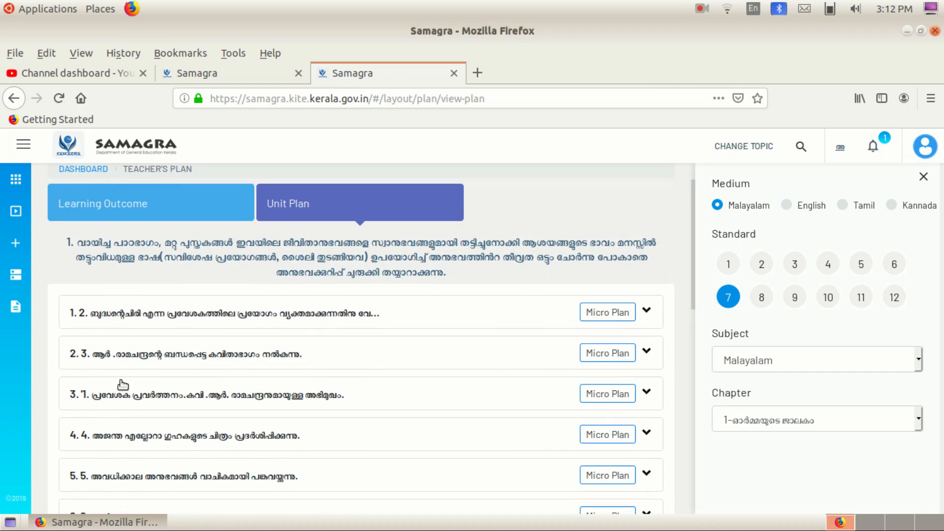
pyautogui.click(200, 357)
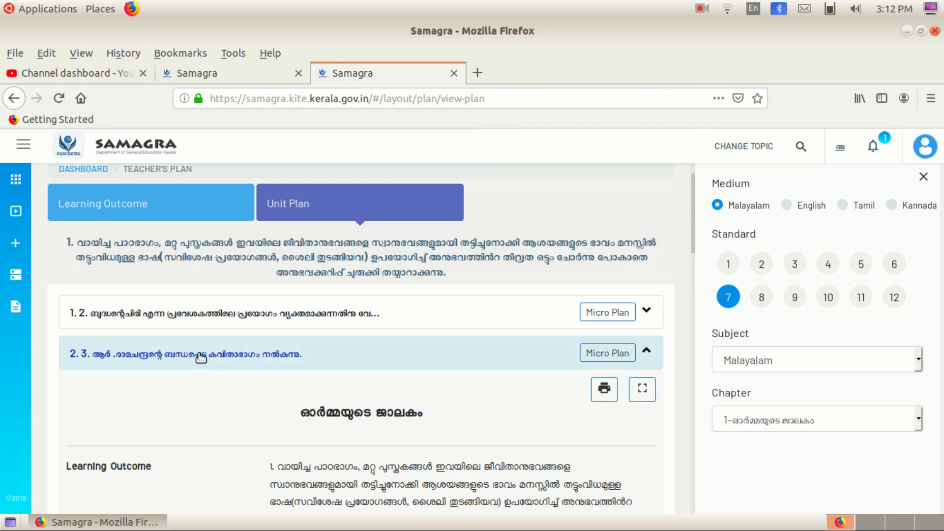
# - Examine the expanded plan's learning outcome, activity, resources, ideas, products, assessment and time sections
pyautogui.scroll(-10, 326, 411)
pyautogui.scroll(10, 326, 411)
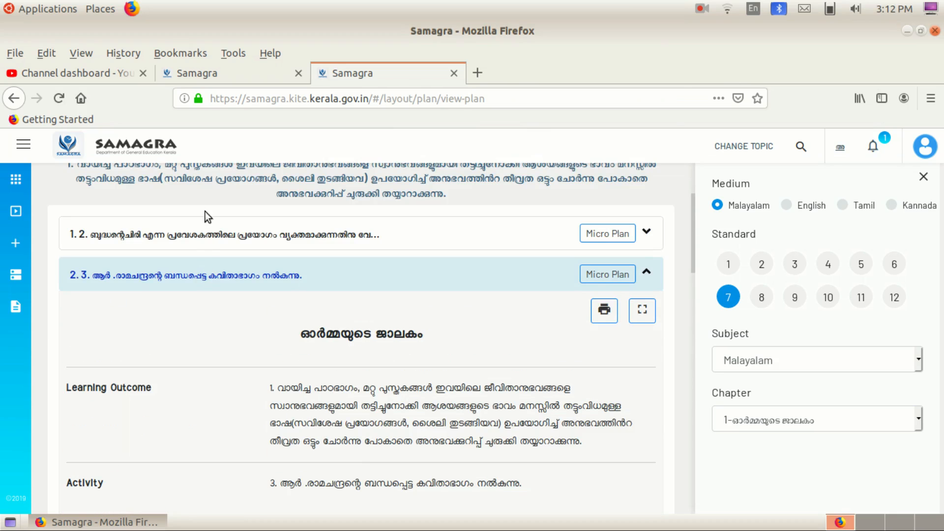
pyautogui.scroll(-1, 344, 364)
pyautogui.scroll(-4, 344, 362)
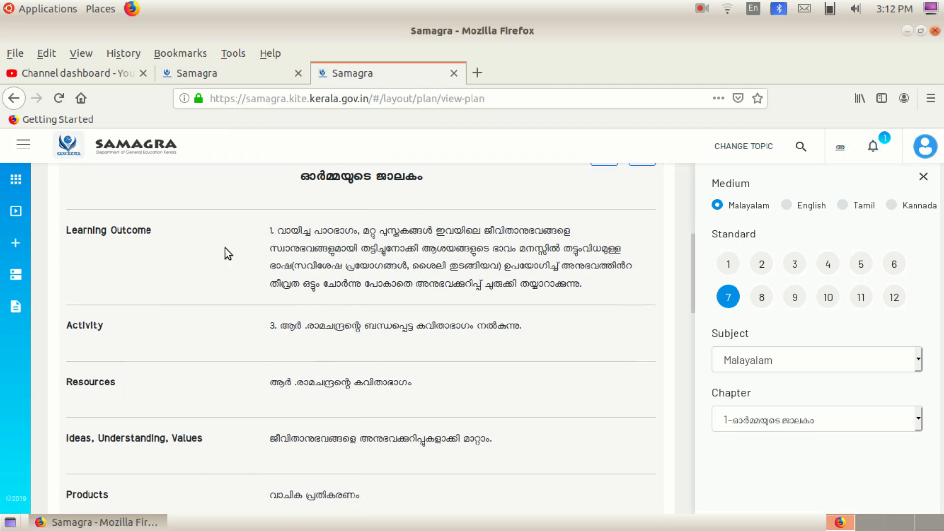
pyautogui.scroll(-10, 333, 309)
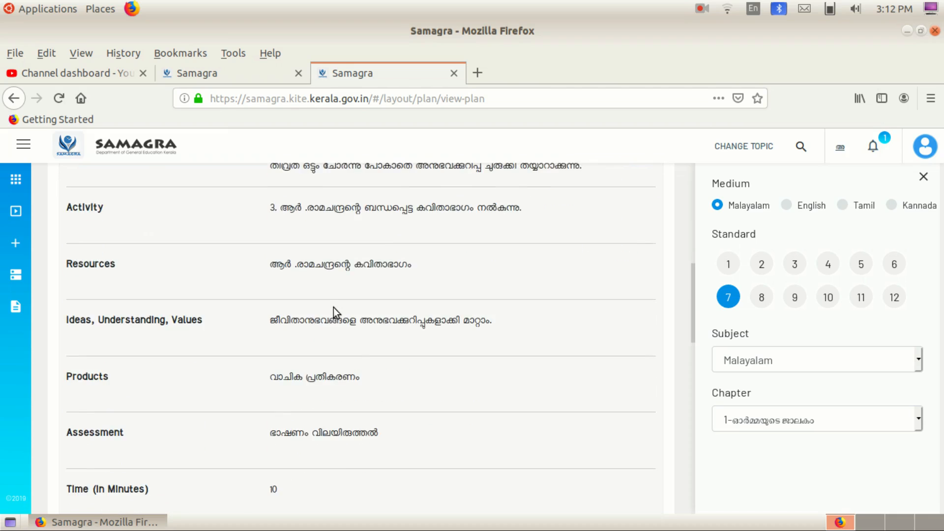
pyautogui.scroll(5, 332, 320)
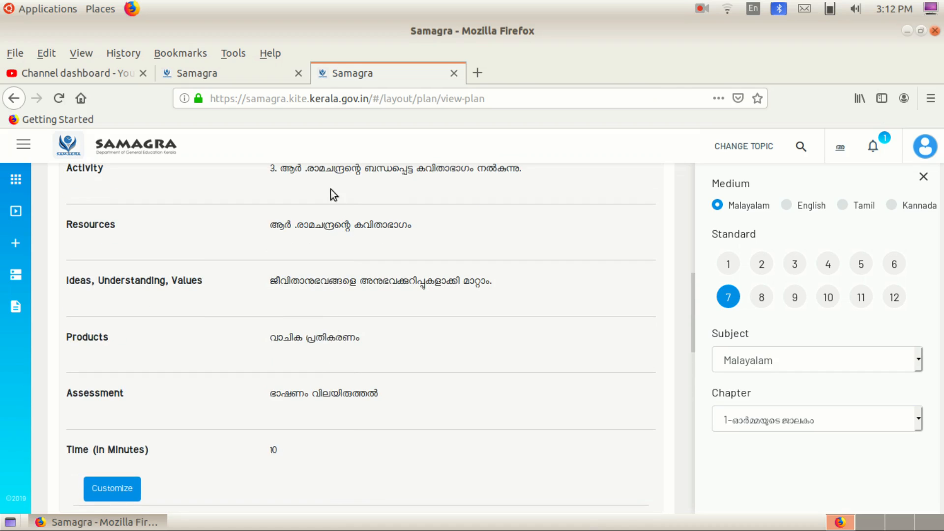
pyautogui.scroll(11, 256, 378)
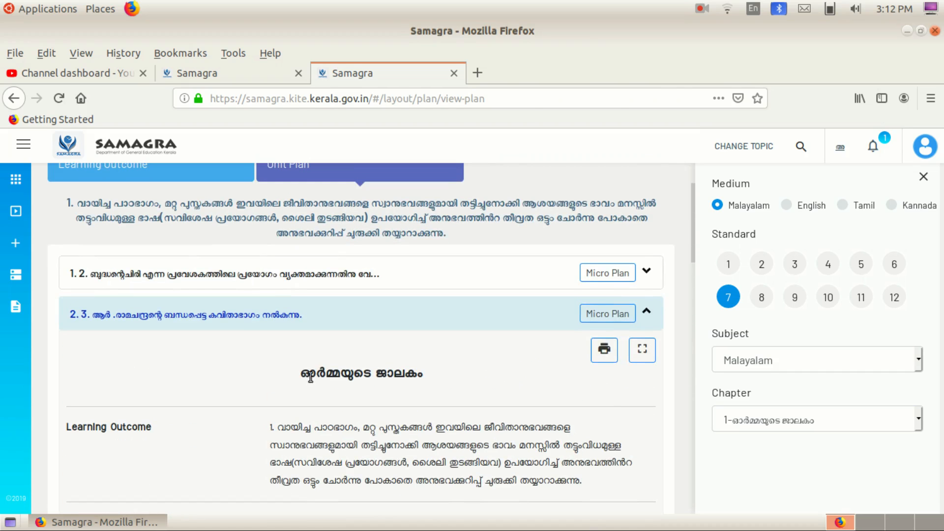
pyautogui.scroll(-18, 344, 403)
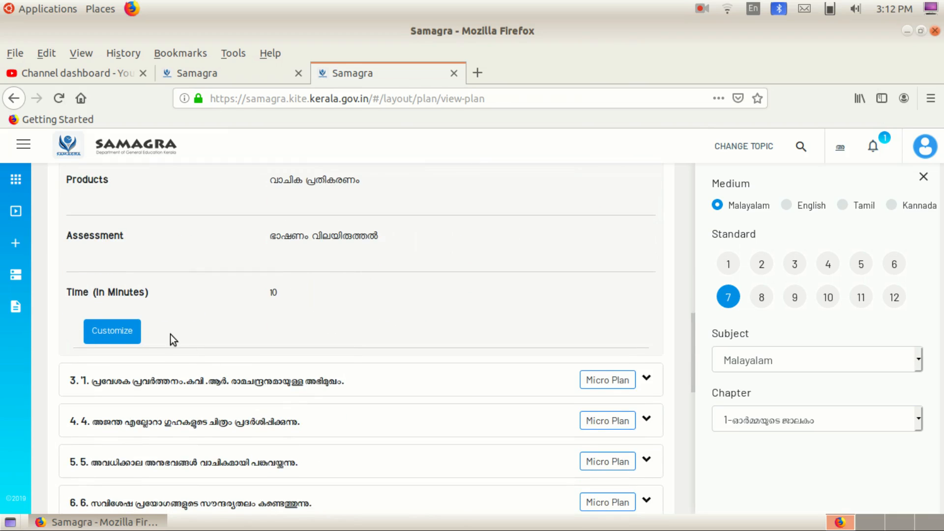
pyautogui.scroll(2, 170, 336)
pyautogui.scroll(6, 215, 383)
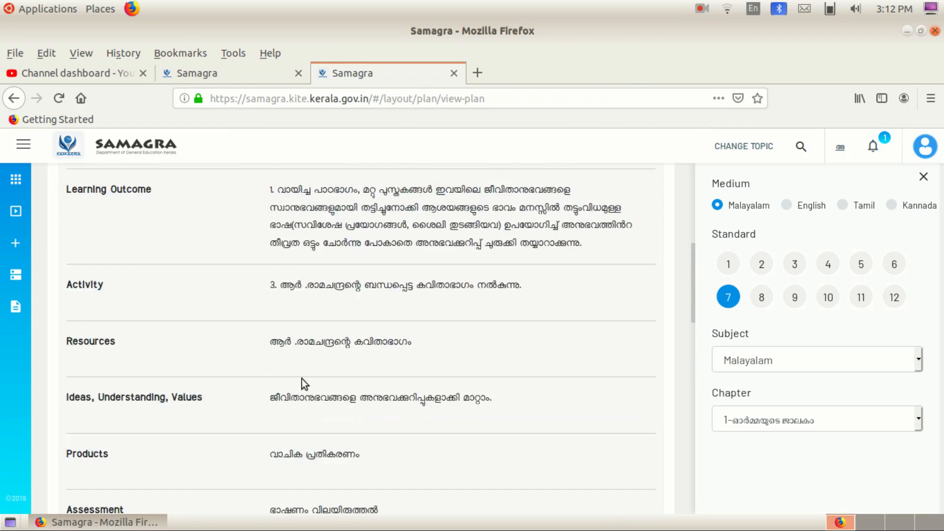
pyautogui.scroll(-5, 290, 384)
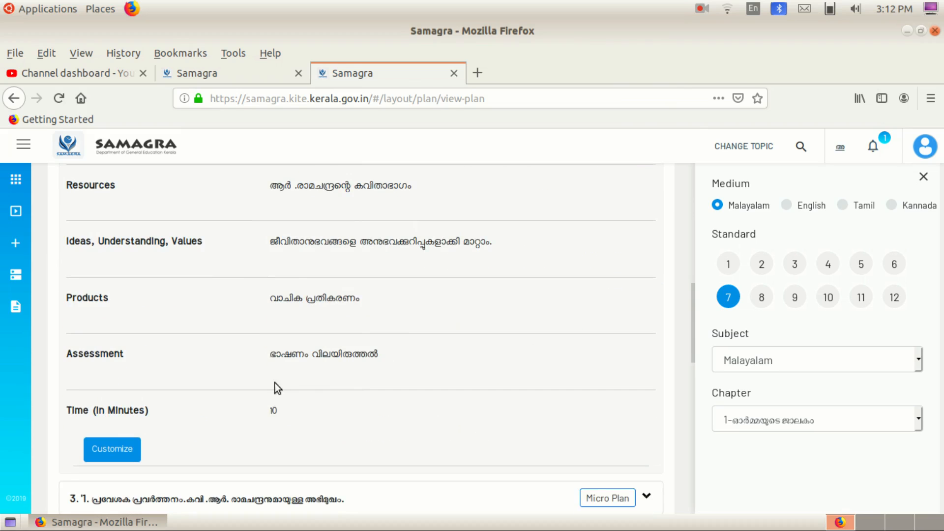
pyautogui.scroll(8, 314, 365)
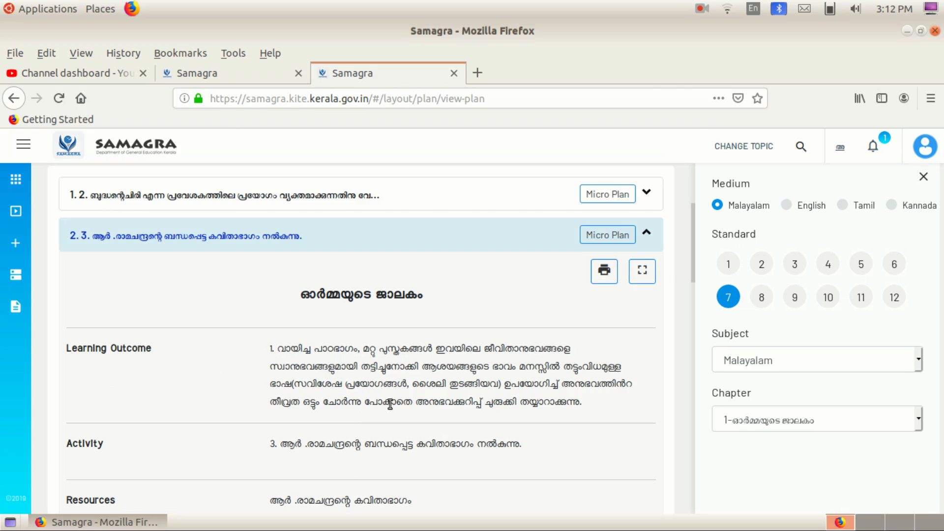
pyautogui.scroll(-3, 390, 403)
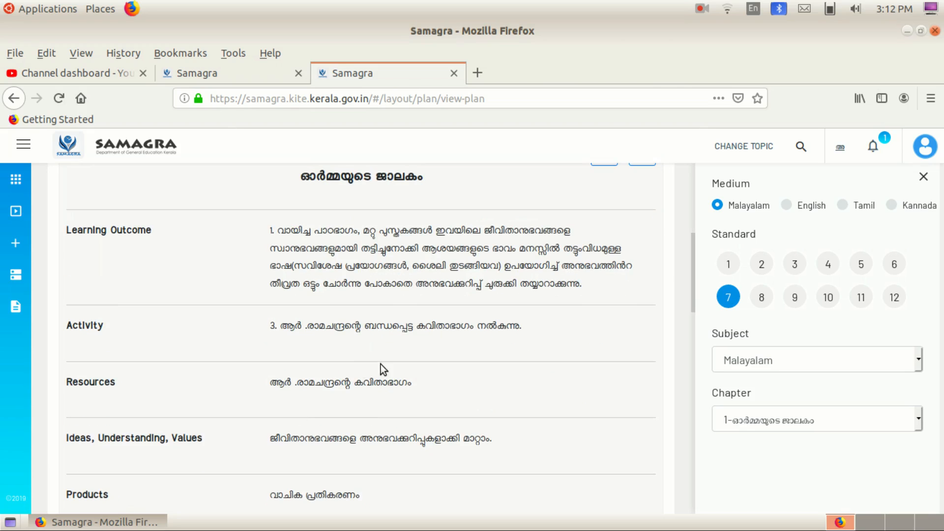
pyautogui.scroll(-5, 385, 369)
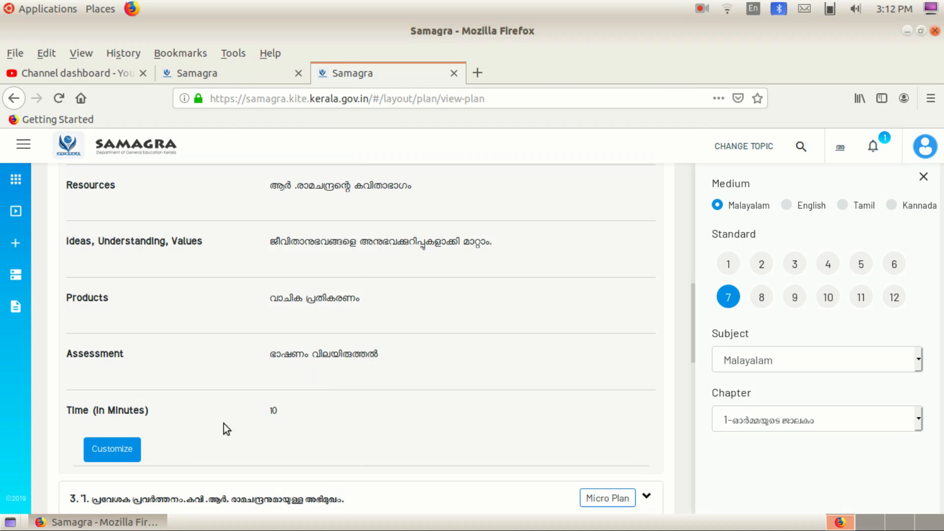
pyautogui.scroll(4, 294, 328)
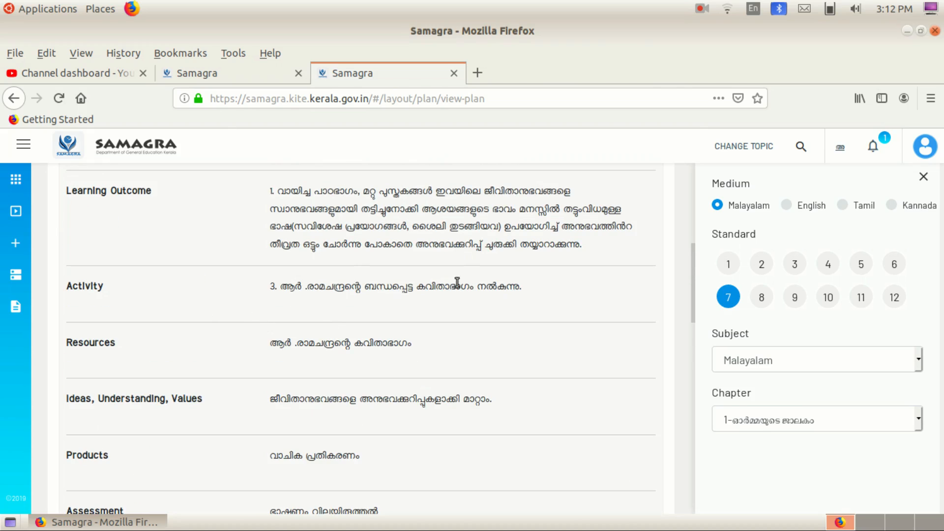
pyautogui.scroll(4, 344, 377)
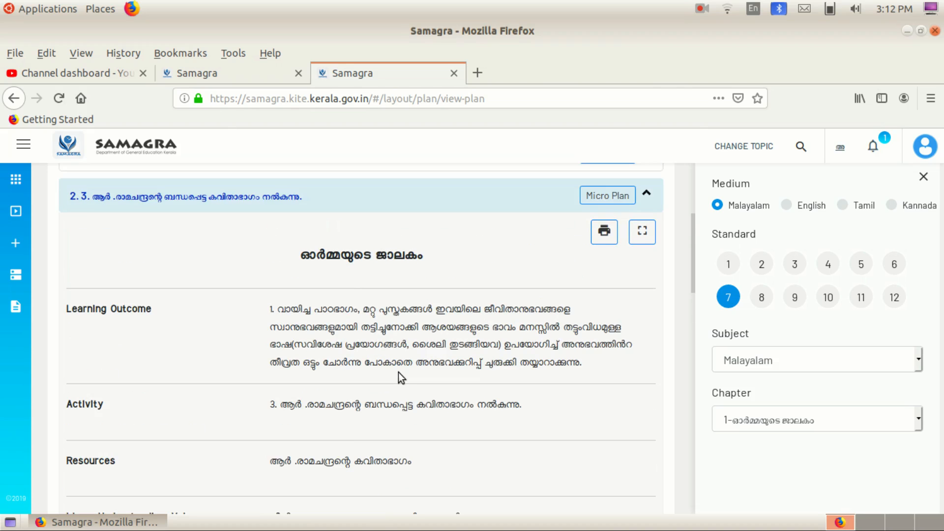
pyautogui.scroll(-10, 388, 368)
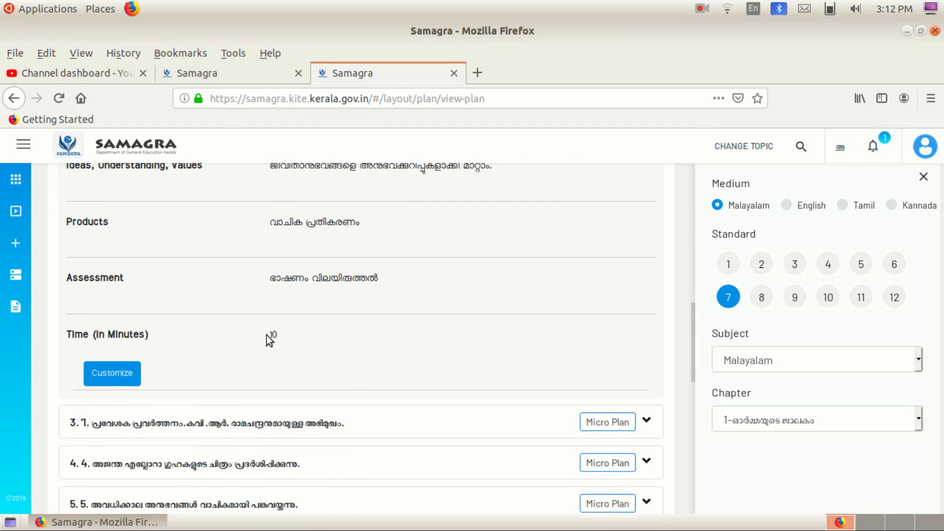
pyautogui.scroll(2, 108, 460)
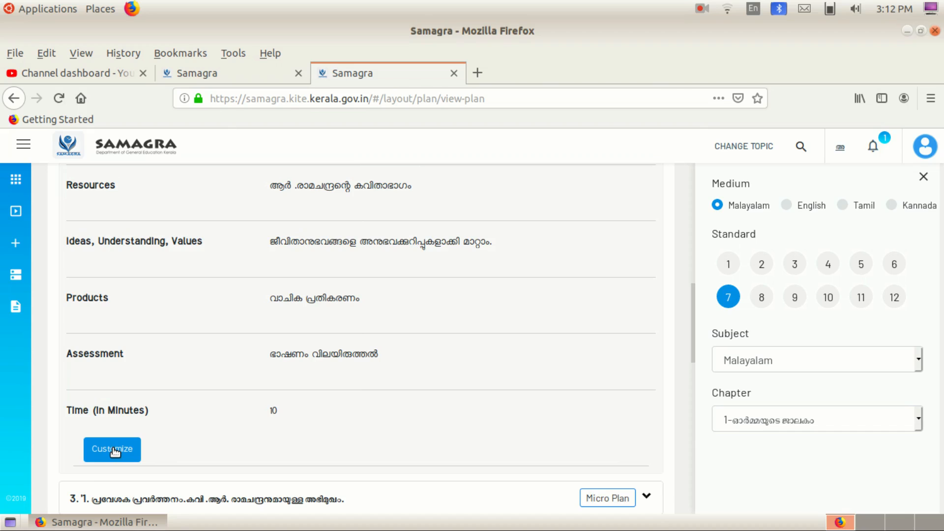
# - Open the expanded unit plan for customizing and review its priority, time and learning outcomes
pyautogui.click(116, 452)
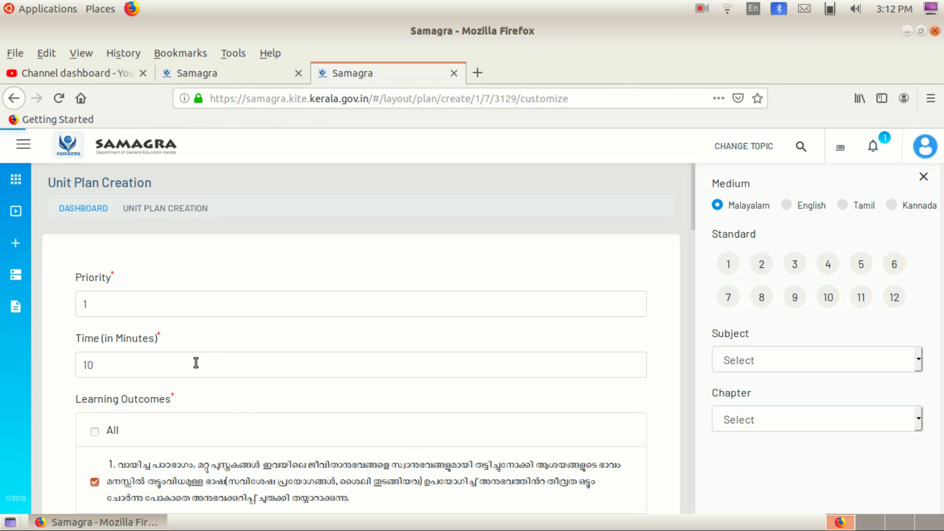
pyautogui.scroll(-3, 184, 355)
pyautogui.click(160, 290)
pyautogui.scroll(-3, 177, 349)
pyautogui.scroll(-8, 207, 339)
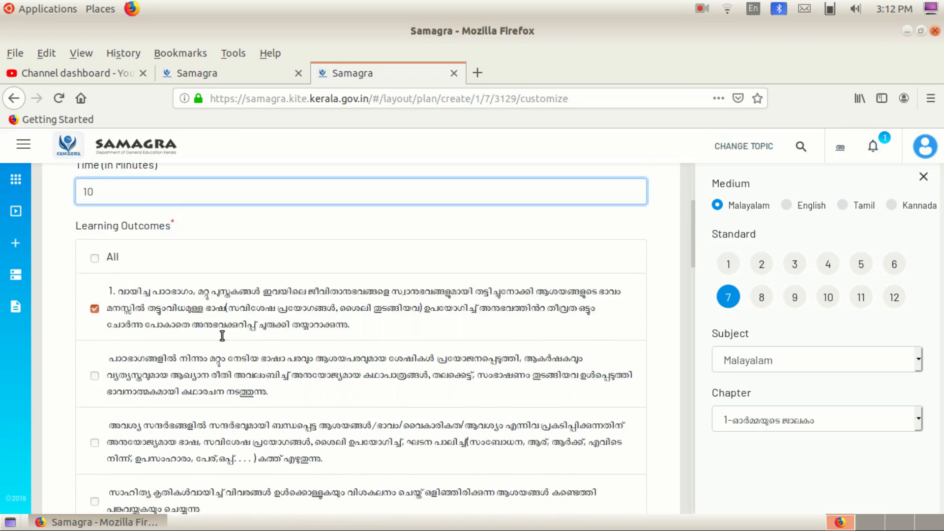
pyautogui.scroll(-15, 225, 344)
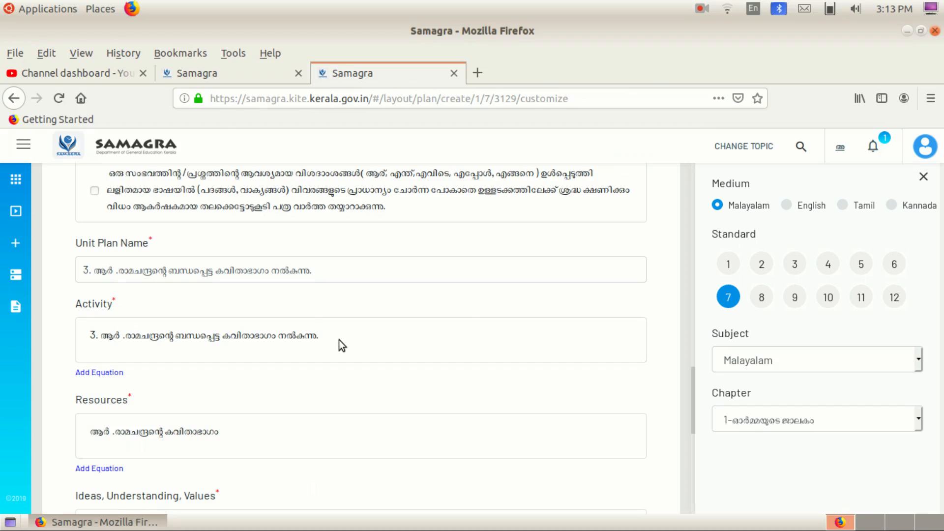
# - Review the activity, resources, ideas, products and assessment fields and save the customized unit plan
pyautogui.click(322, 338)
pyautogui.scroll(-6, 377, 426)
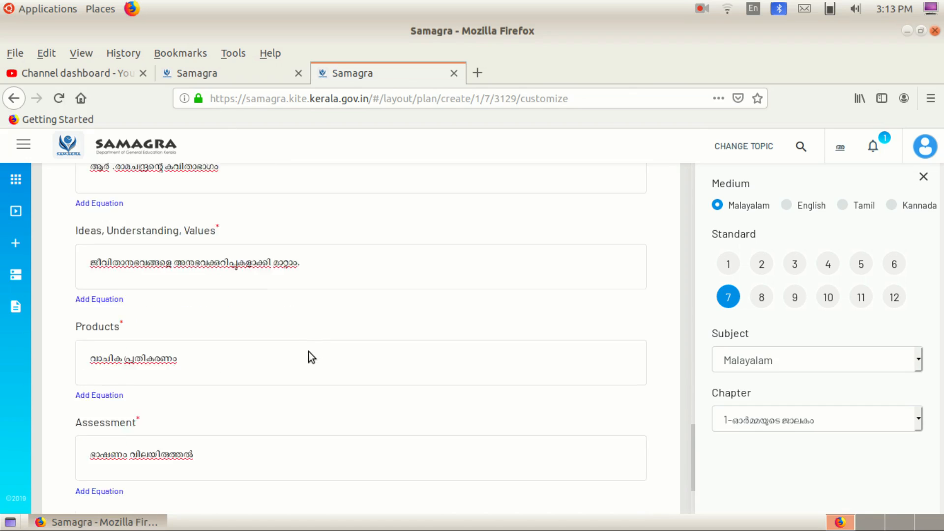
pyautogui.scroll(-1, 205, 357)
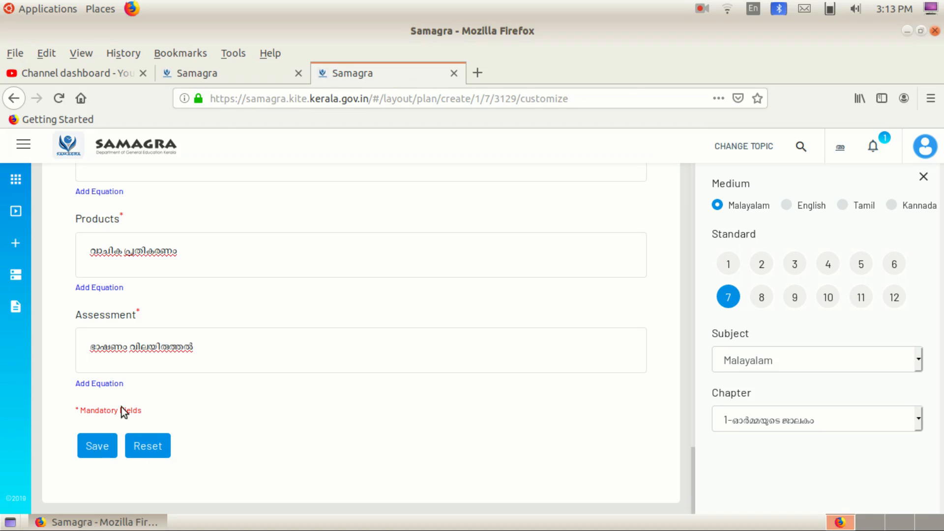
pyautogui.click(98, 448)
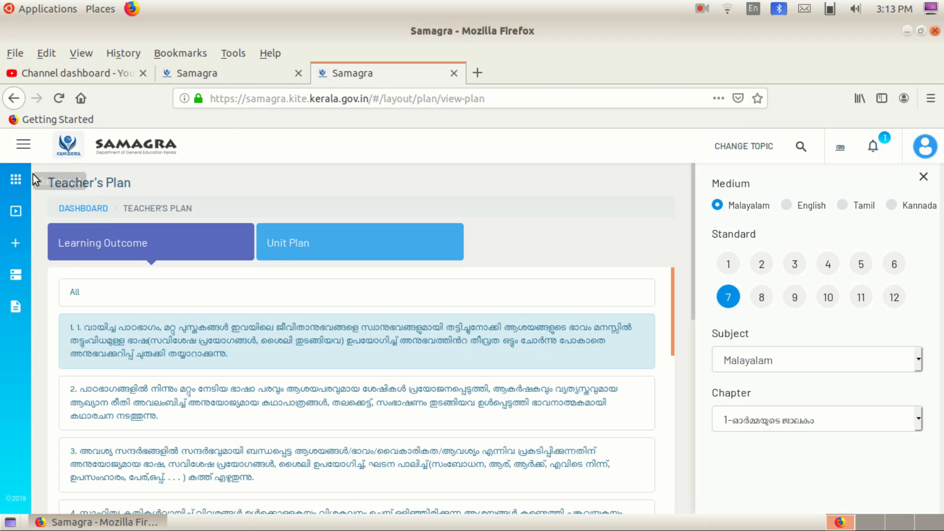
# - Open My Plan and list the saved unit plans for standard 7, subject Malayalam, chapter 1-ഓർമ്മയുടെ ജാലകം
pyautogui.click(13, 185)
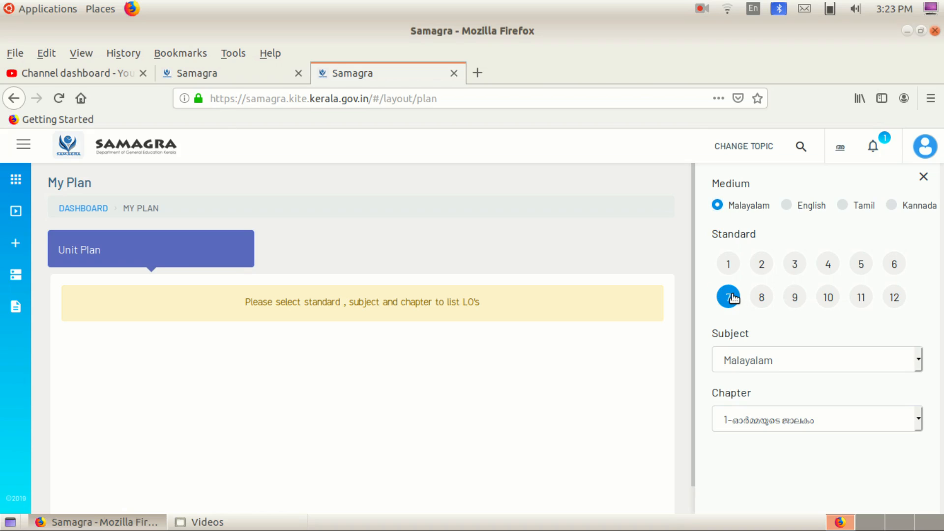
pyautogui.click(762, 363)
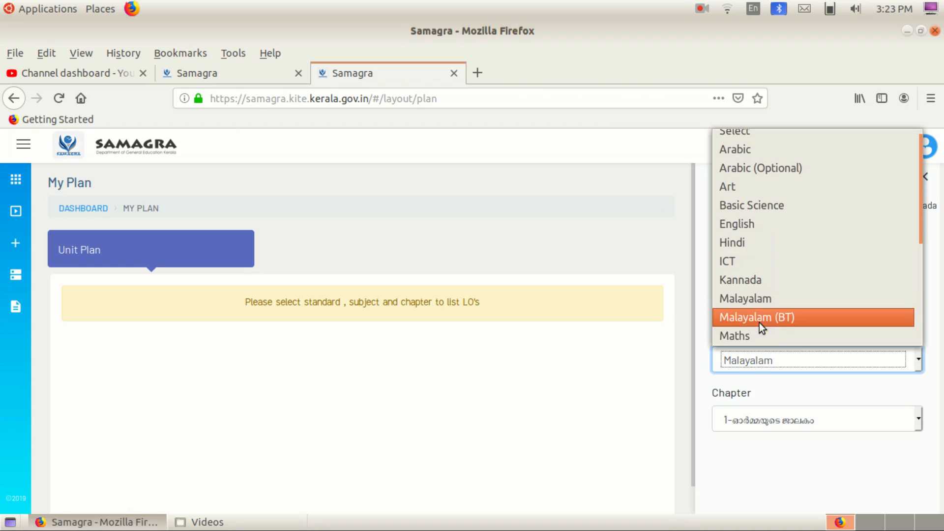
pyautogui.click(759, 303)
pyautogui.click(772, 426)
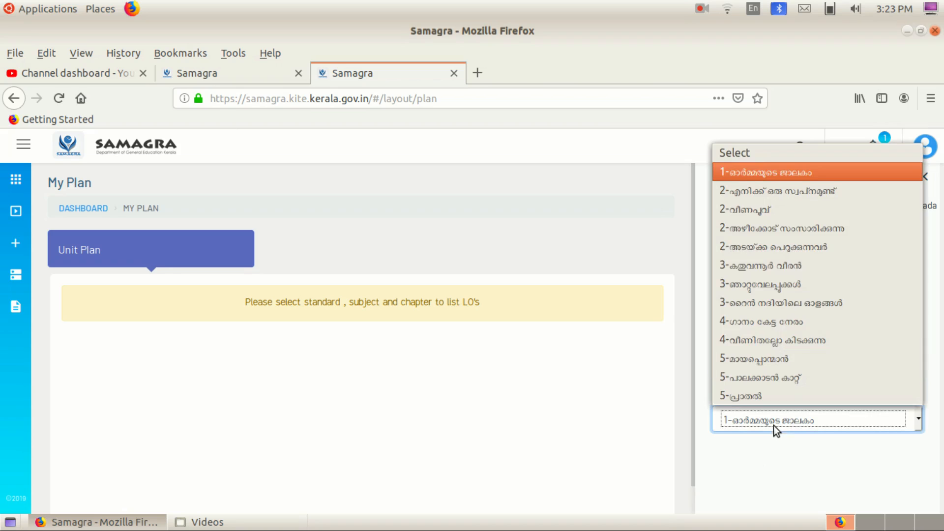
pyautogui.click(765, 173)
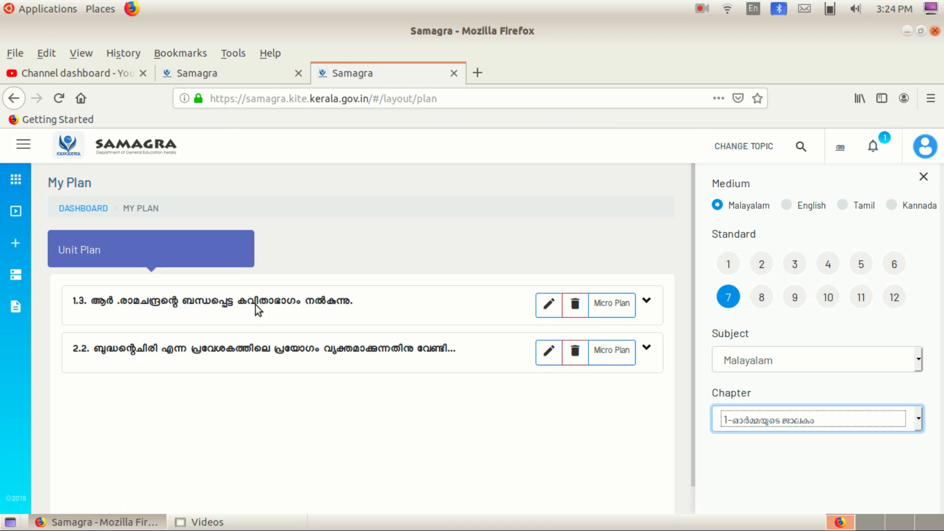
# - Open the first saved unit plan's micro plan and start submitting it for approval, but cancel the submission
pyautogui.click(600, 305)
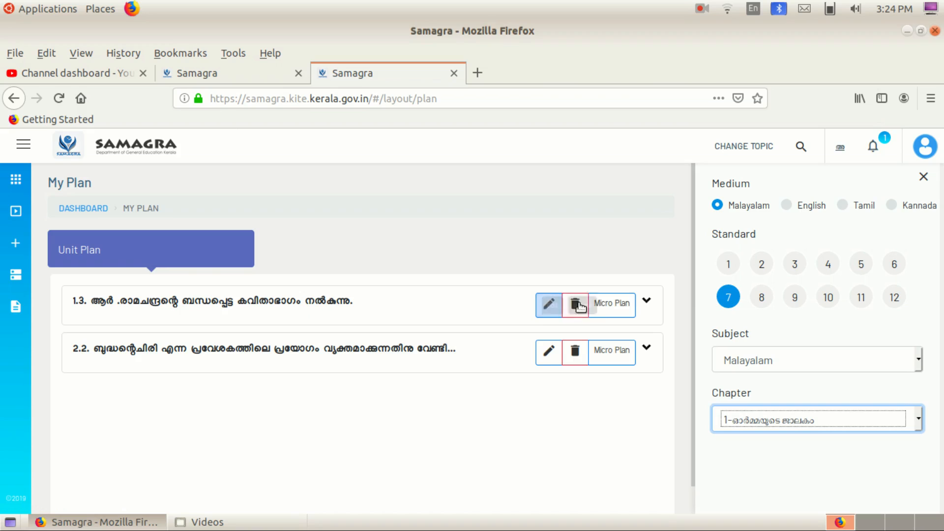
pyautogui.click(614, 308)
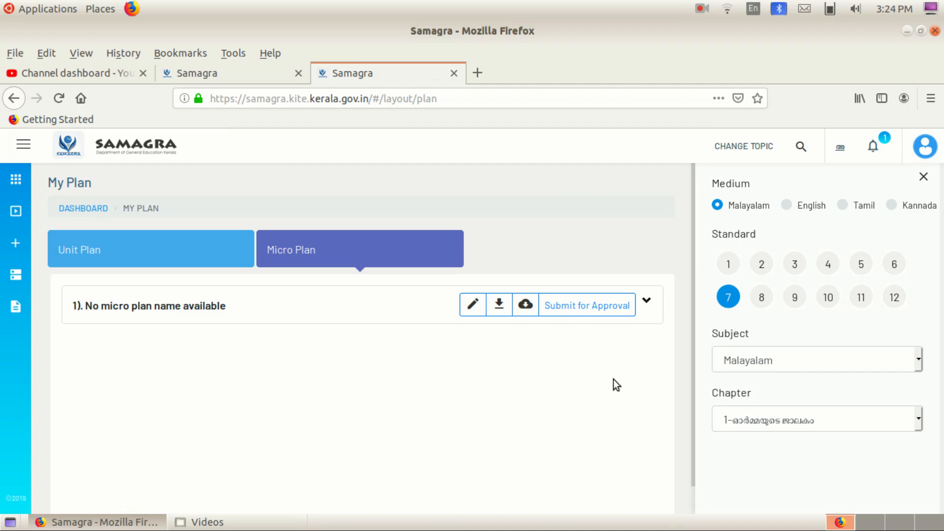
pyautogui.click(583, 306)
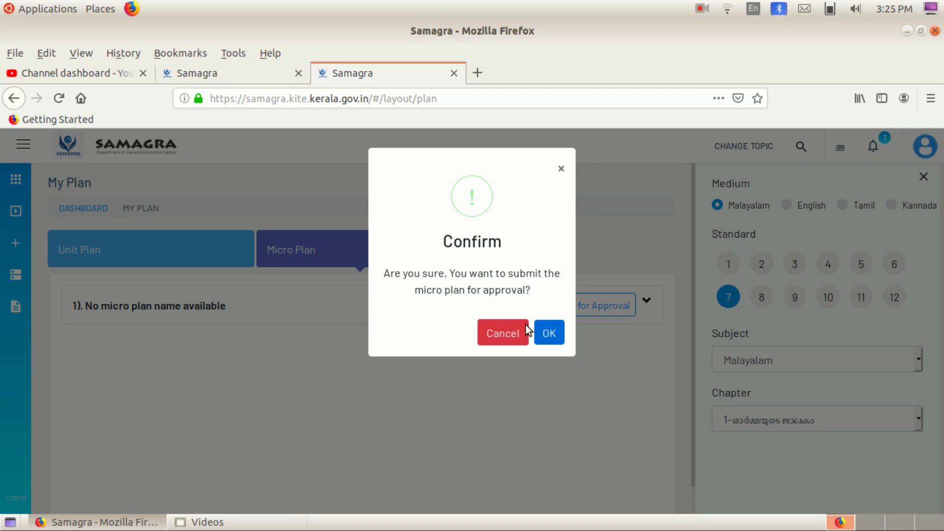
pyautogui.click(497, 334)
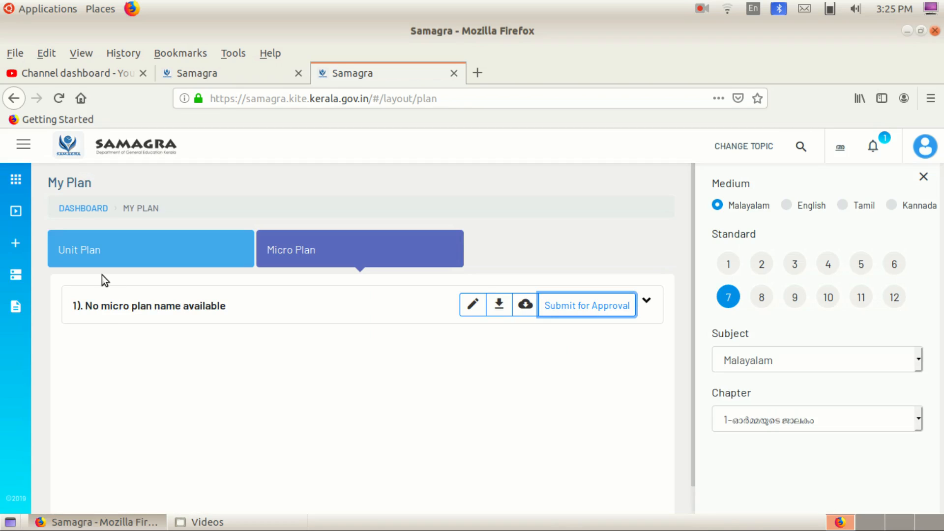
# - Return to the Teacher's Plan from the dashboard and open the unit plan for the first learning outcome
pyautogui.click(18, 185)
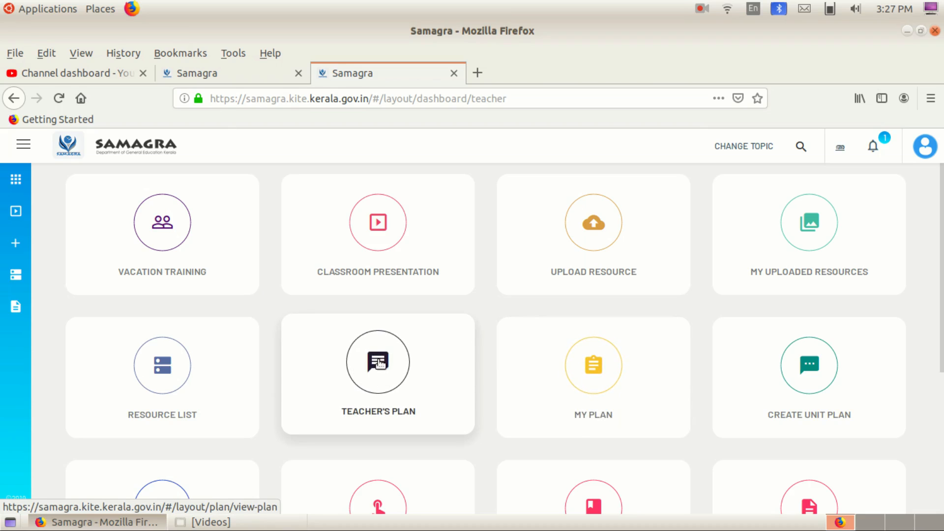
pyautogui.click(368, 364)
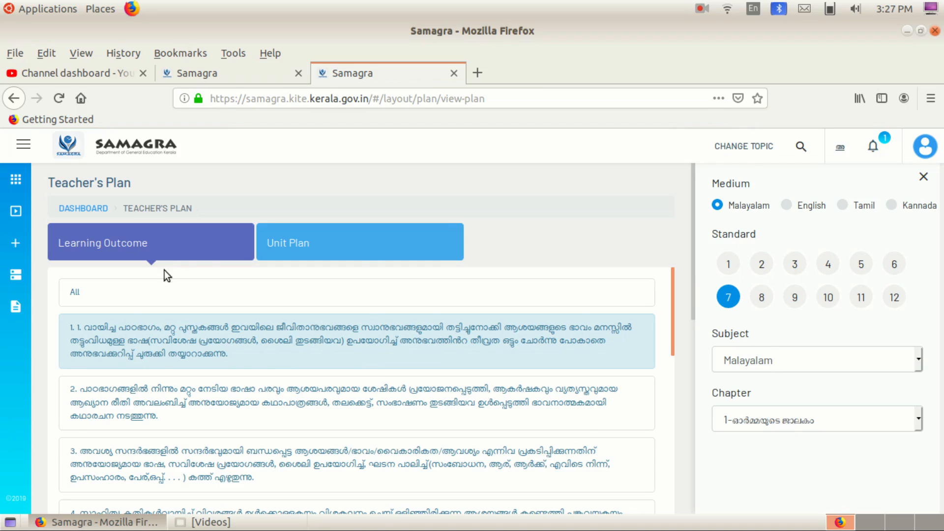
pyautogui.click(203, 363)
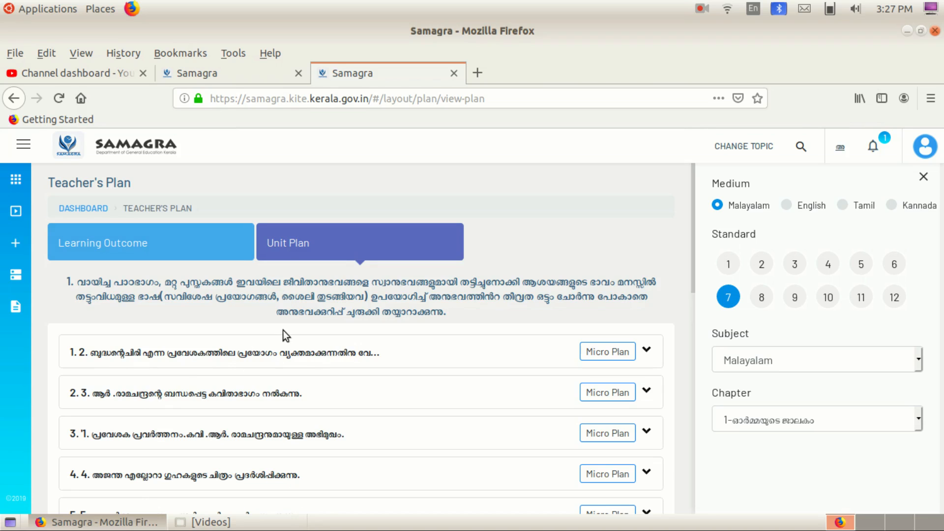
# - Expand the second unit plan activity and look through its activity, resources, ideas, products, assessment and time sections
pyautogui.scroll(-3, 266, 366)
pyautogui.scroll(2, 270, 381)
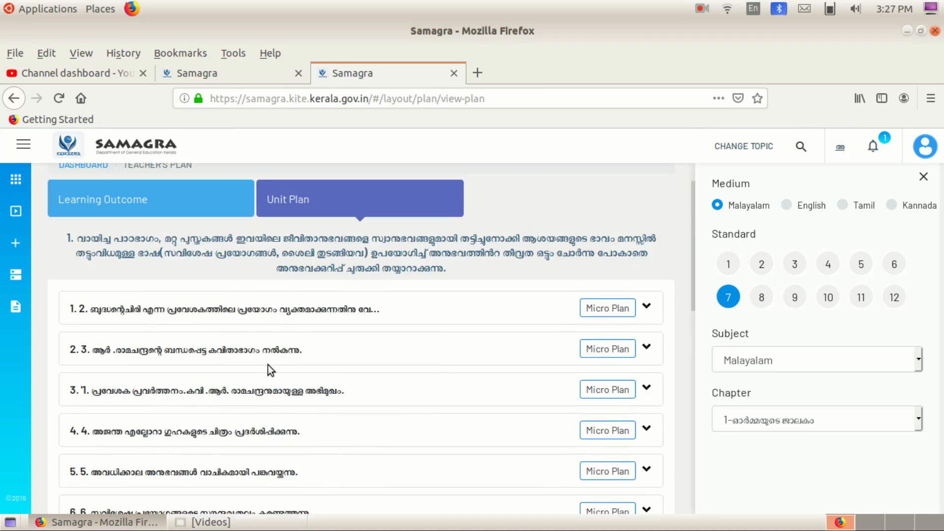
pyautogui.click(168, 360)
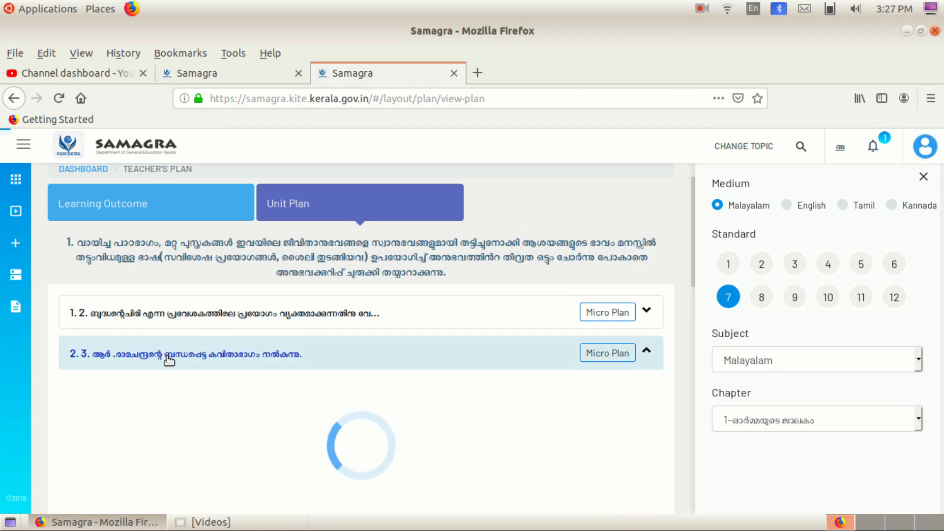
pyautogui.scroll(-10, 295, 344)
pyautogui.scroll(7, 194, 284)
pyautogui.scroll(-3, 195, 315)
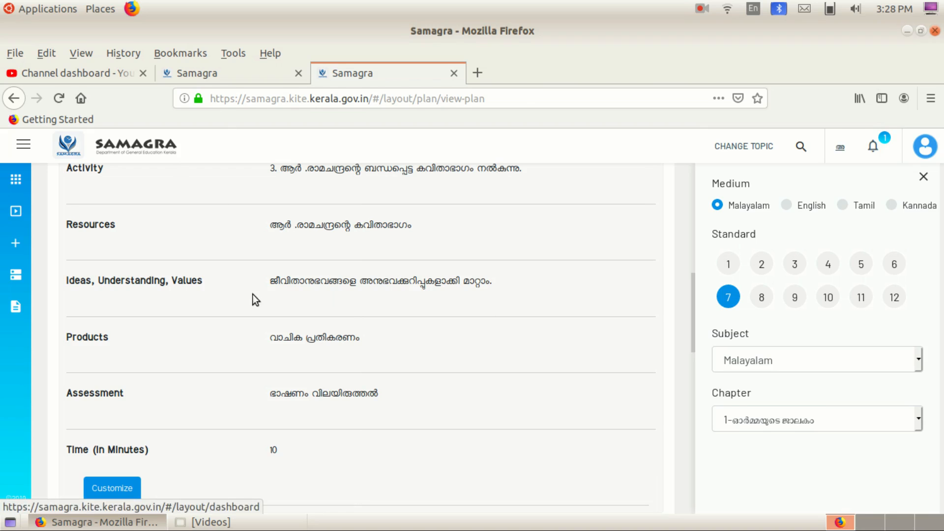
# - Return to the dashboard and open My Plan
pyautogui.scroll(10, 239, 294)
pyautogui.click(16, 180)
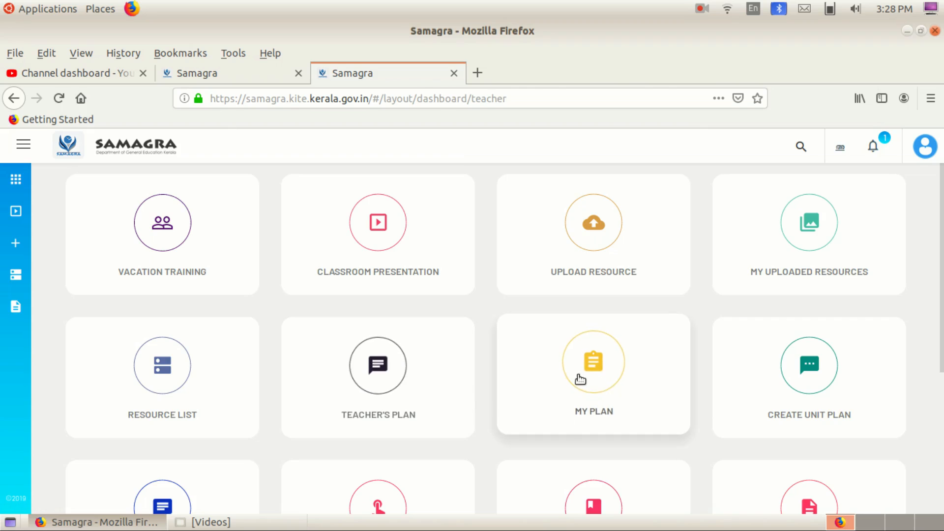
pyautogui.click(599, 376)
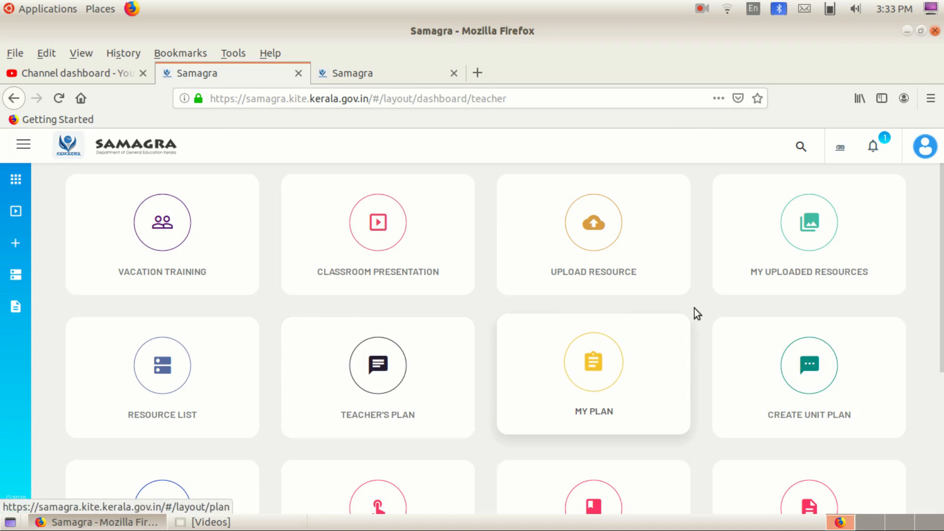
# - Sign out of the teacher account
pyautogui.click(926, 147)
pyautogui.click(864, 315)
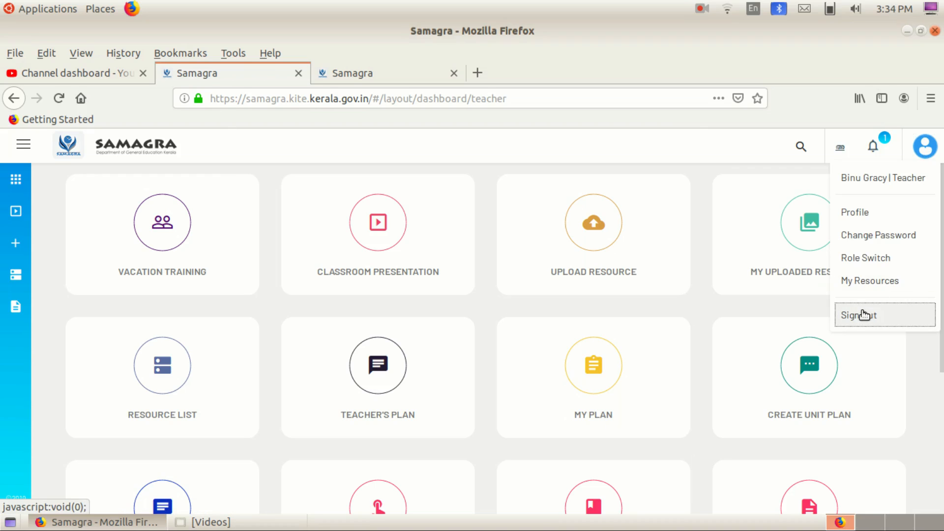